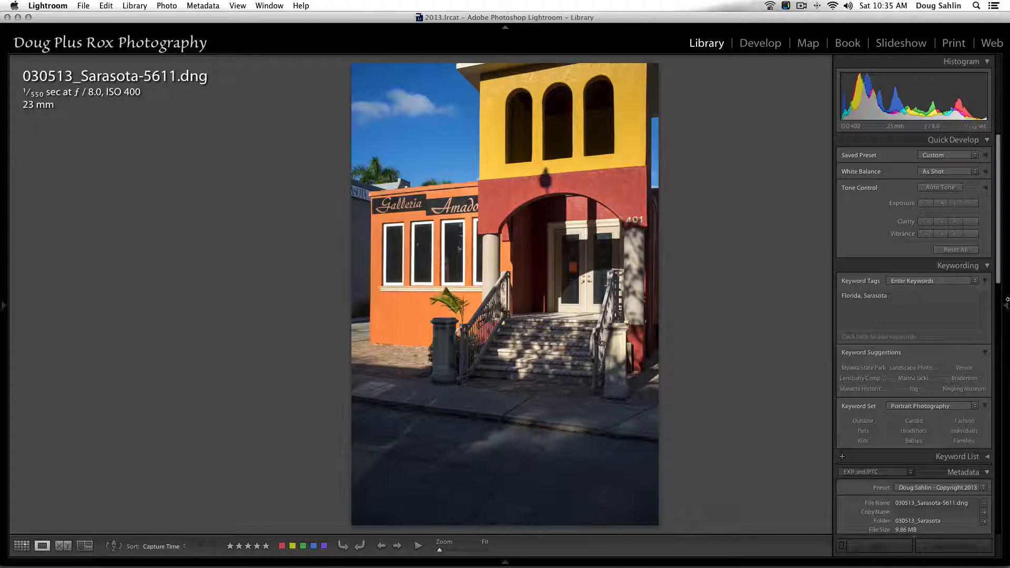
# Step: Open the building photo in the Develop module and crop it slightly tighter with Crop Overlay, trimming the left, top and bottom edges
pyautogui.click(764, 42)
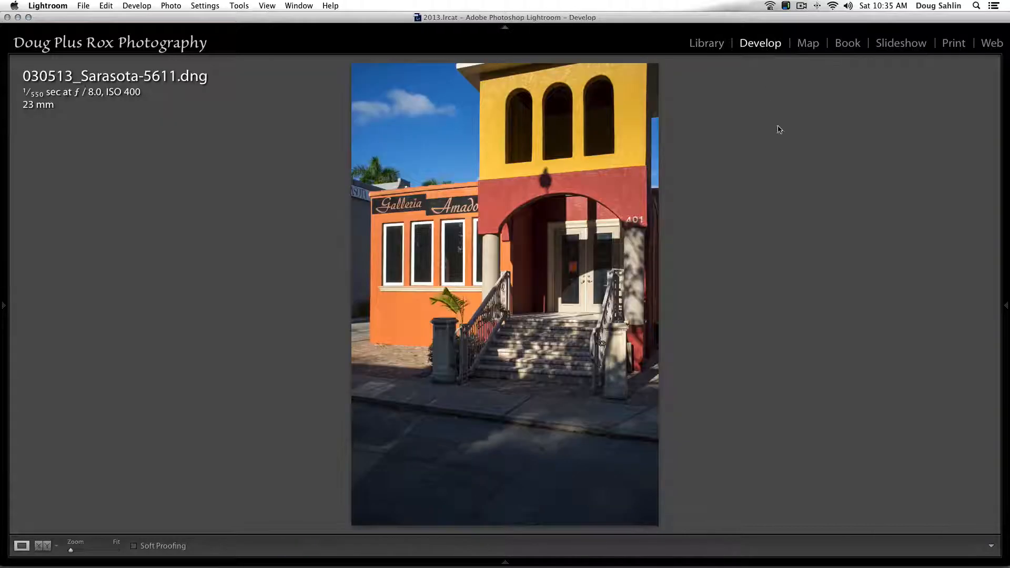
pyautogui.moveTo(993, 294)
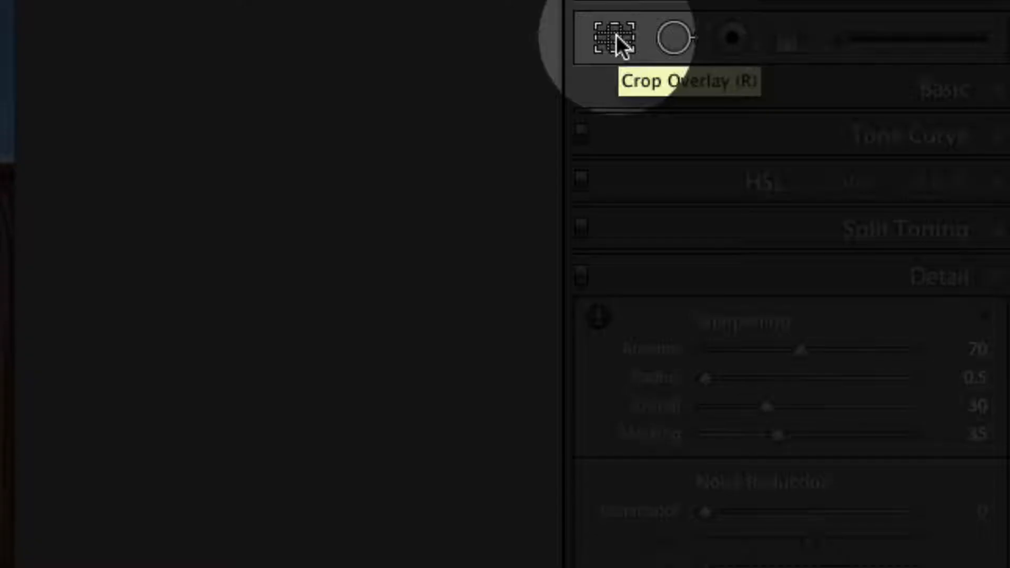
pyautogui.click(617, 34)
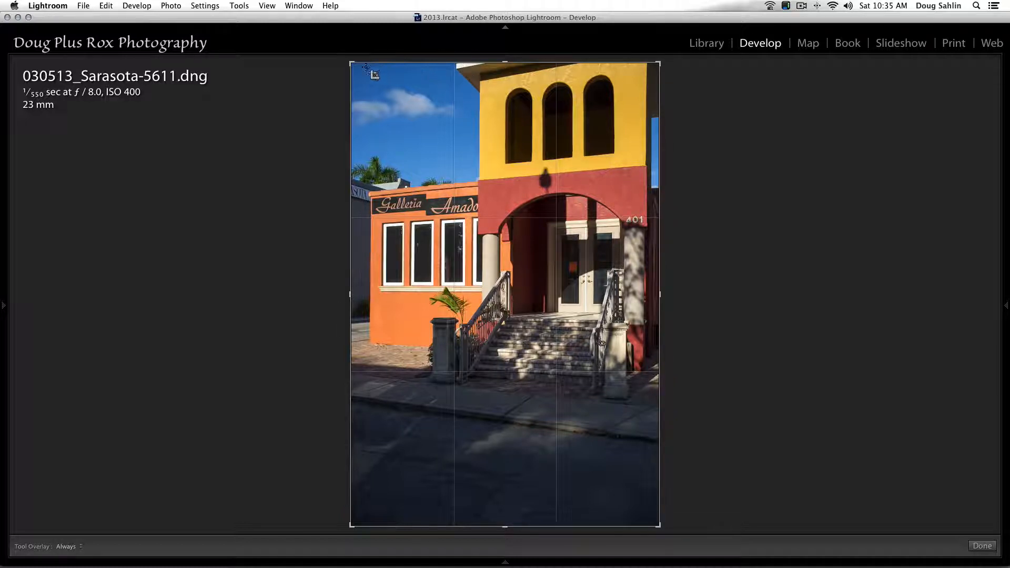
pyautogui.moveTo(351, 63); pyautogui.dragTo(354, 77)
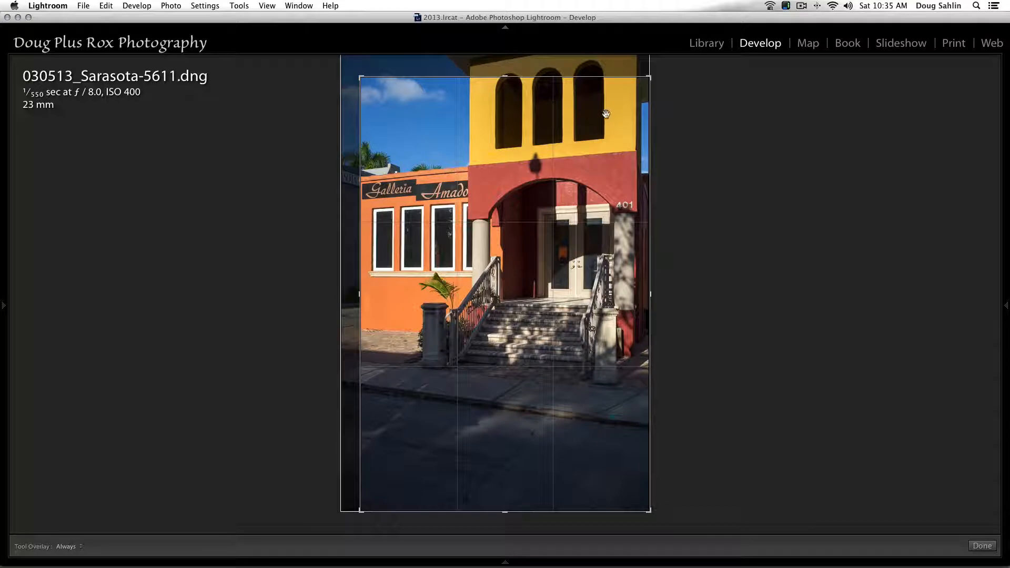
pyautogui.moveTo(606, 114); pyautogui.dragTo(603, 133)
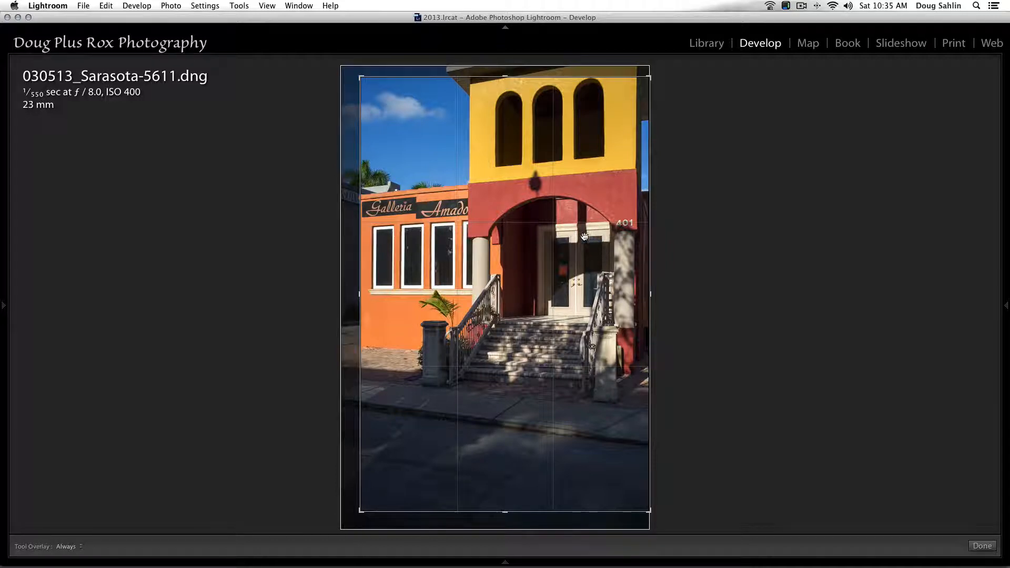
pyautogui.moveTo(585, 237); pyautogui.dragTo(564, 249)
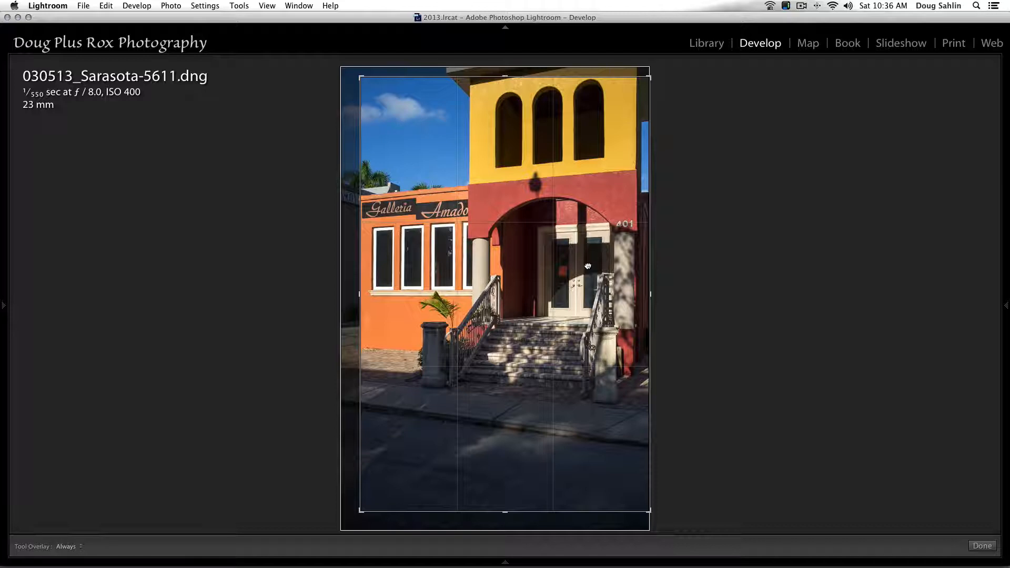
pyautogui.press('Return')
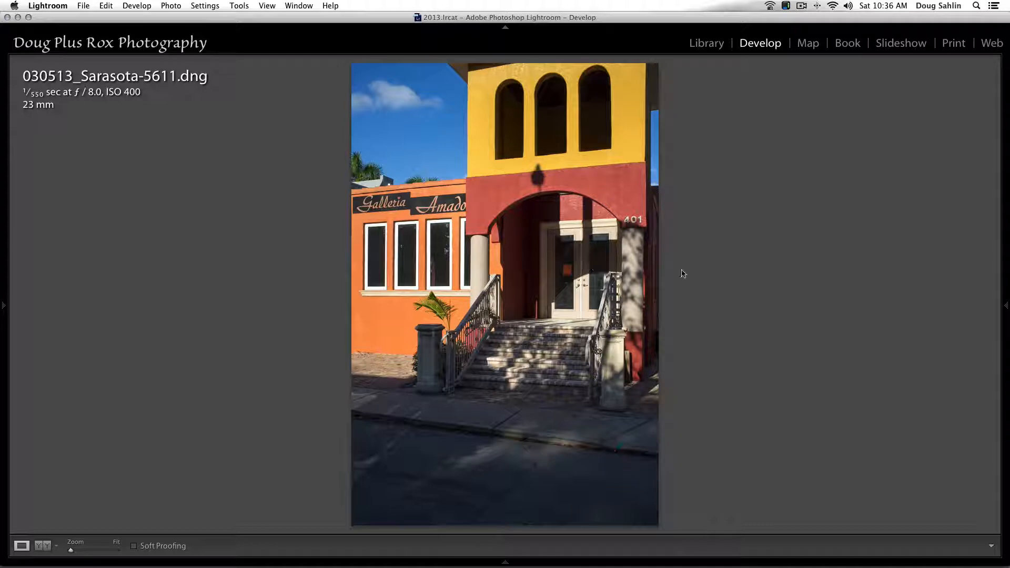
# Step: Crop the building photo to the 4 x 5 / 8 x 10 aspect ratio, trimming mostly the street in the foreground
pyautogui.moveTo(1005, 306)
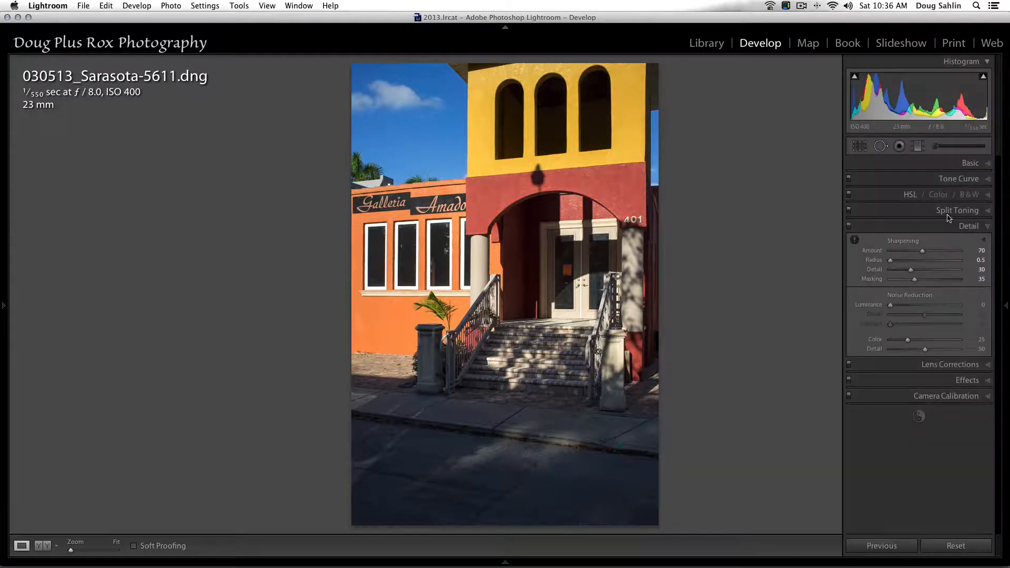
pyautogui.click(865, 149)
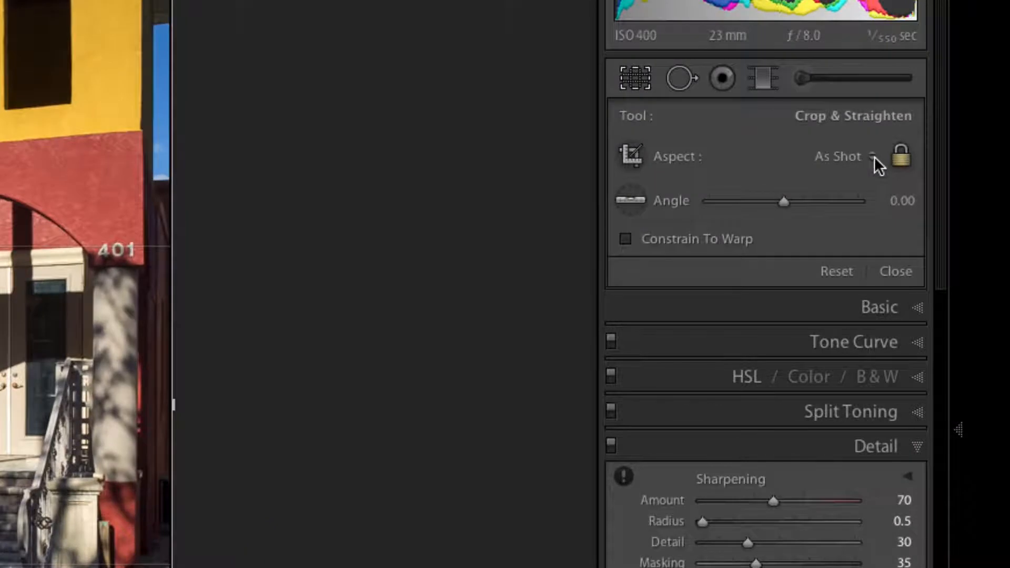
pyautogui.click(874, 156)
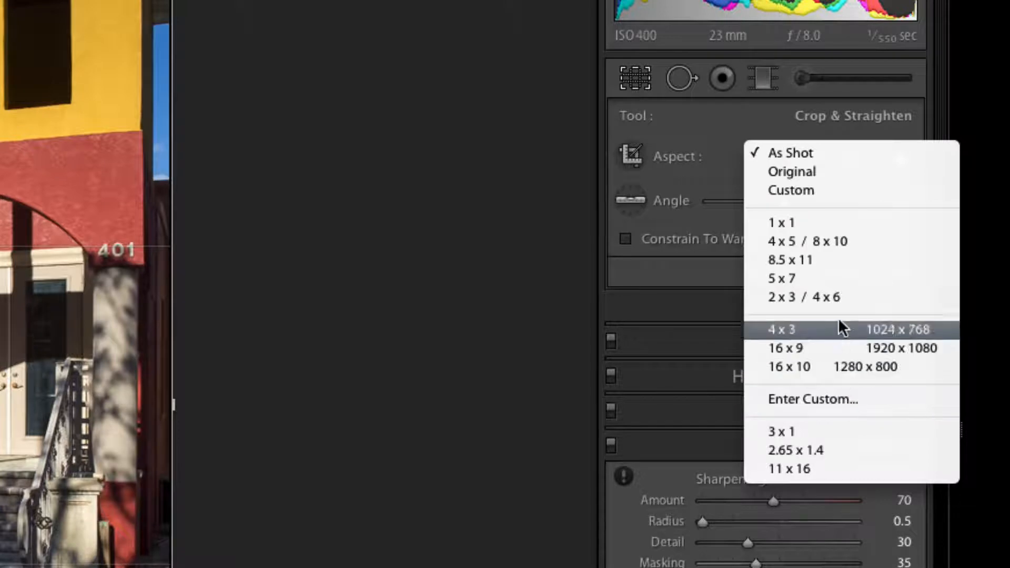
pyautogui.click(836, 242)
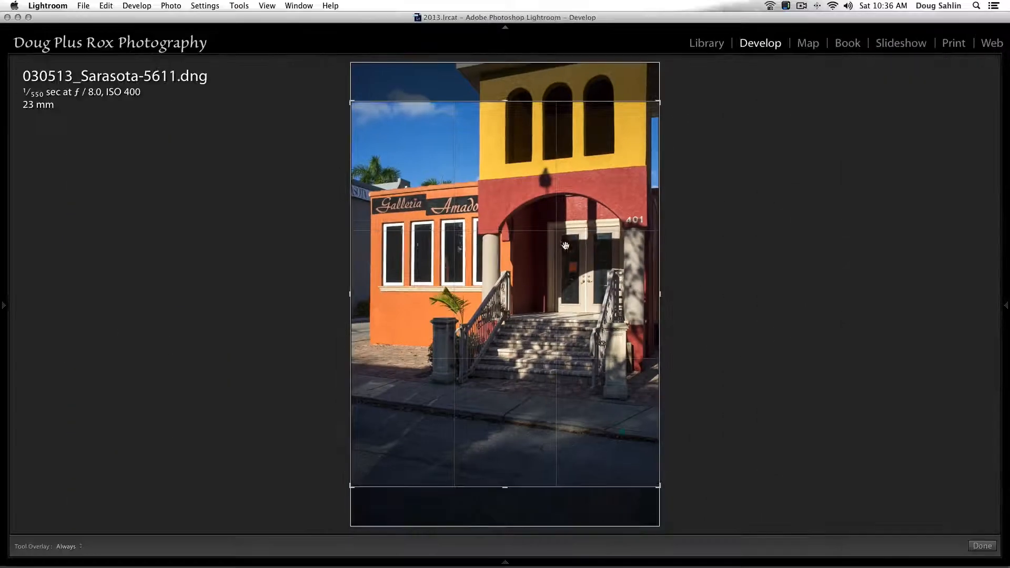
pyautogui.moveTo(599, 226); pyautogui.dragTo(596, 256)
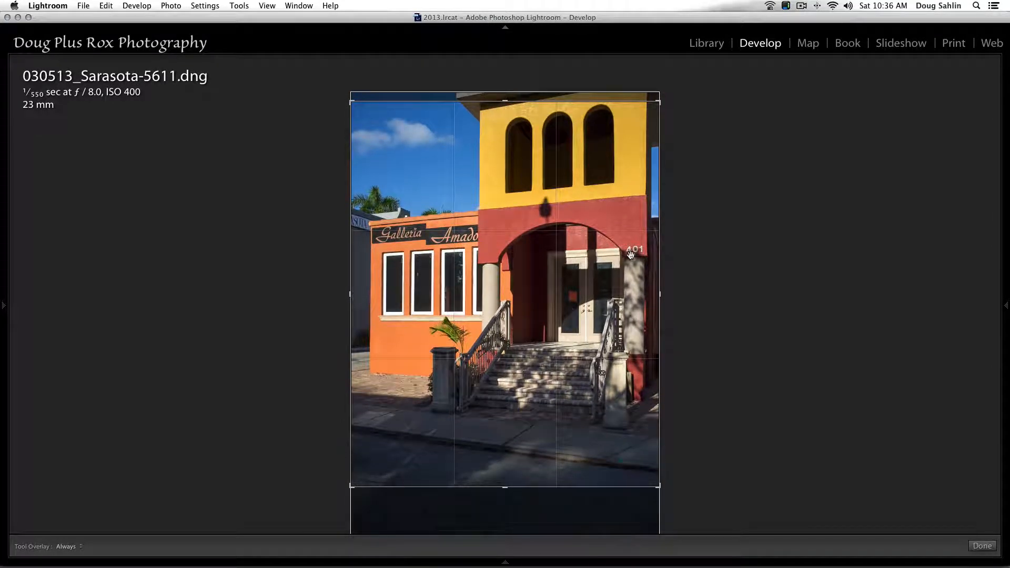
pyautogui.press('Return')
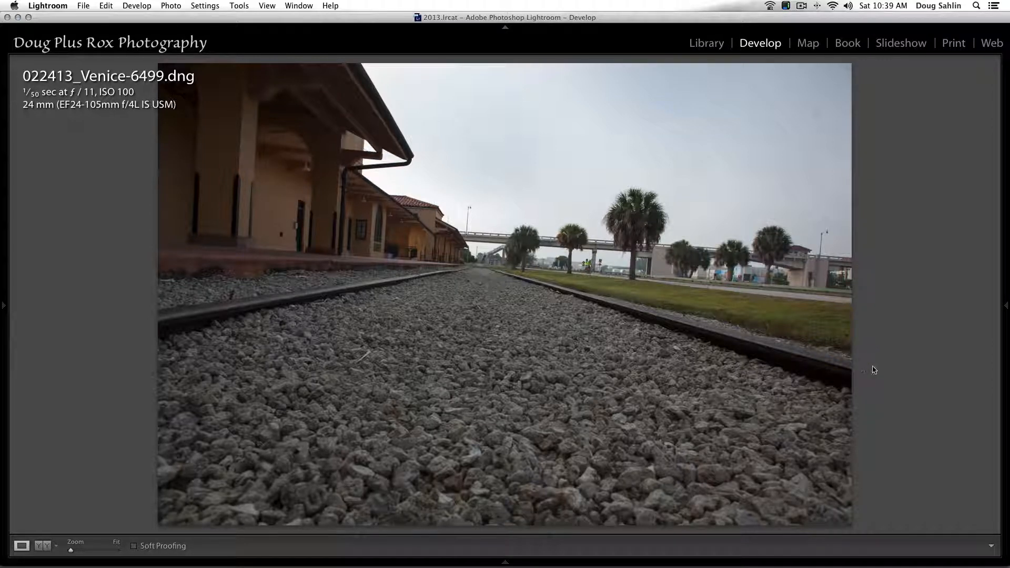
# Step: Rotate the railroad track photo freehand with Crop Overlay to a crop angle of about -4.41 to level the bridge
pyautogui.moveTo(1006, 310)
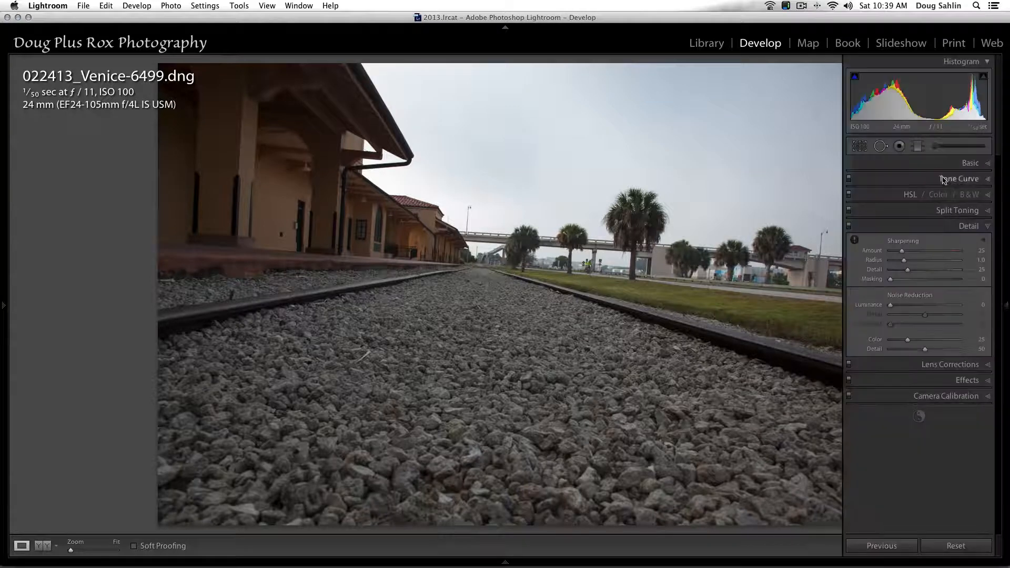
pyautogui.click(859, 147)
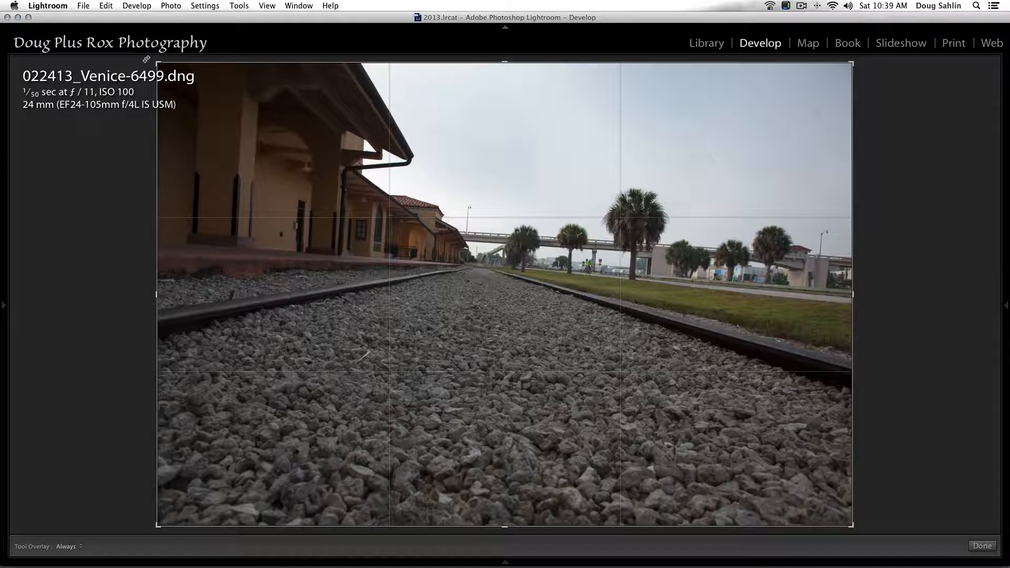
pyautogui.moveTo(146, 59); pyautogui.dragTo(122, 80)
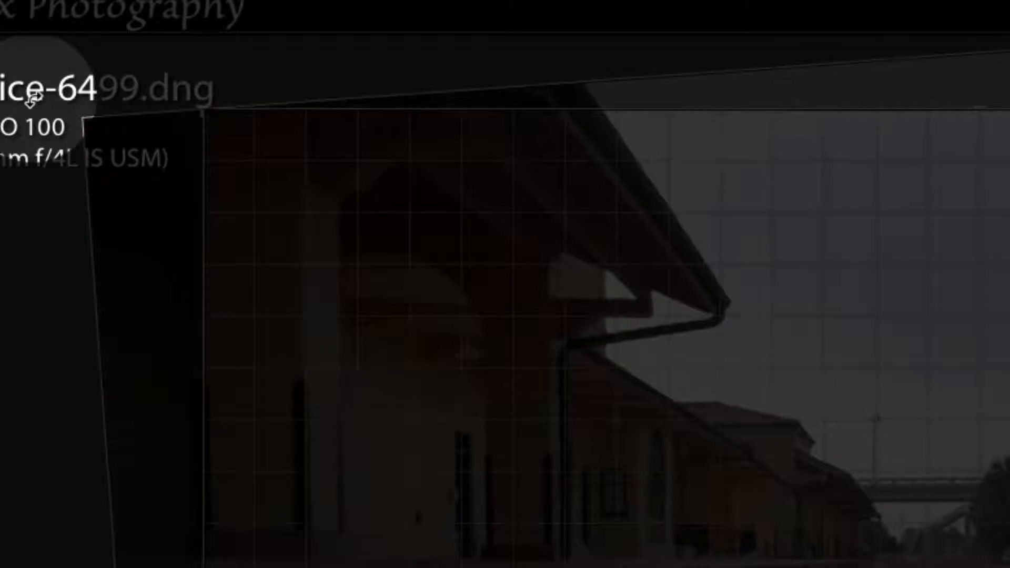
pyautogui.moveTo(33, 96); pyautogui.dragTo(30, 100)
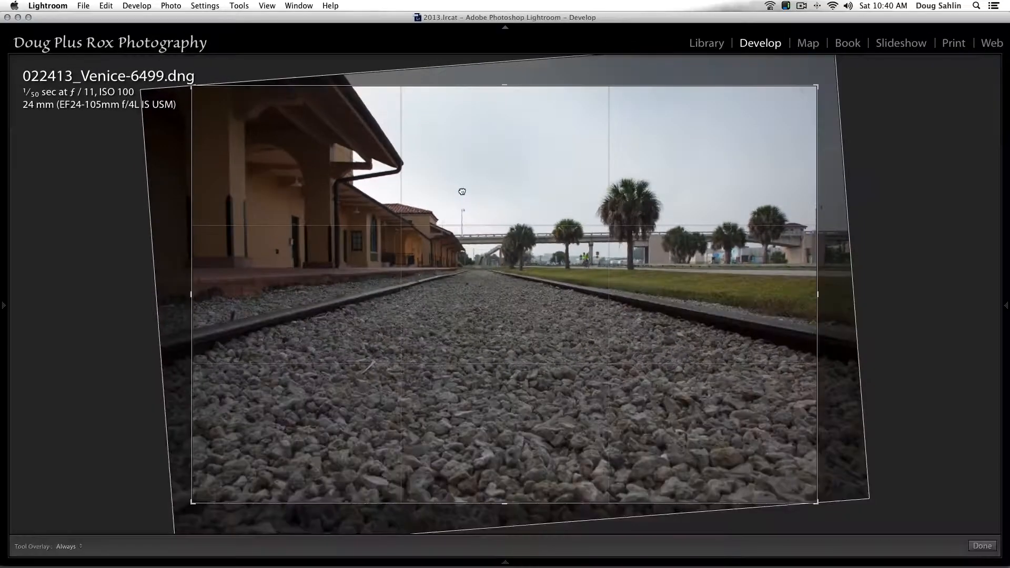
pyautogui.press('Return')
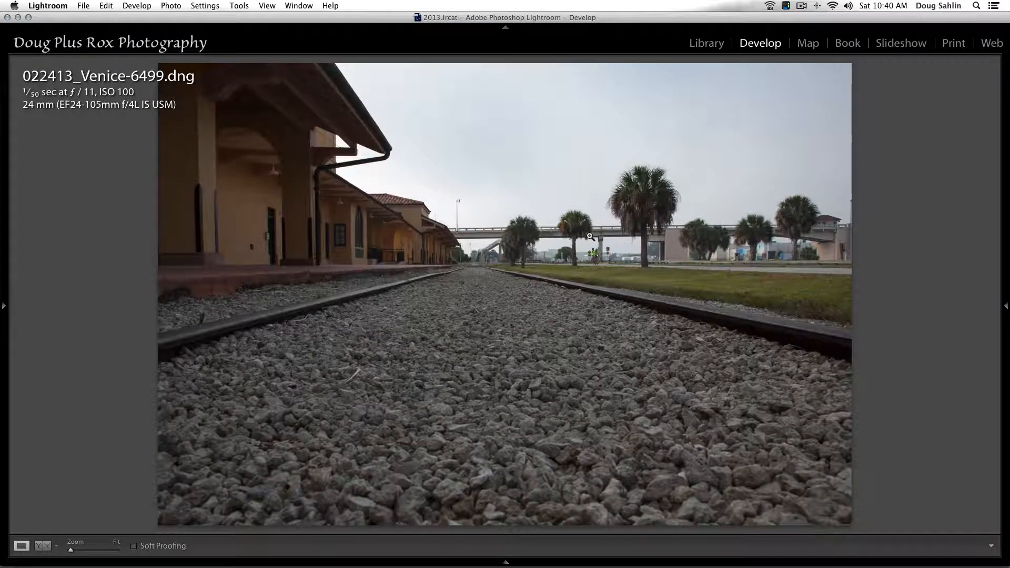
# Step: Revert the railroad track photo to its Auto Tone state in the history
pyautogui.moveTo(3, 304)
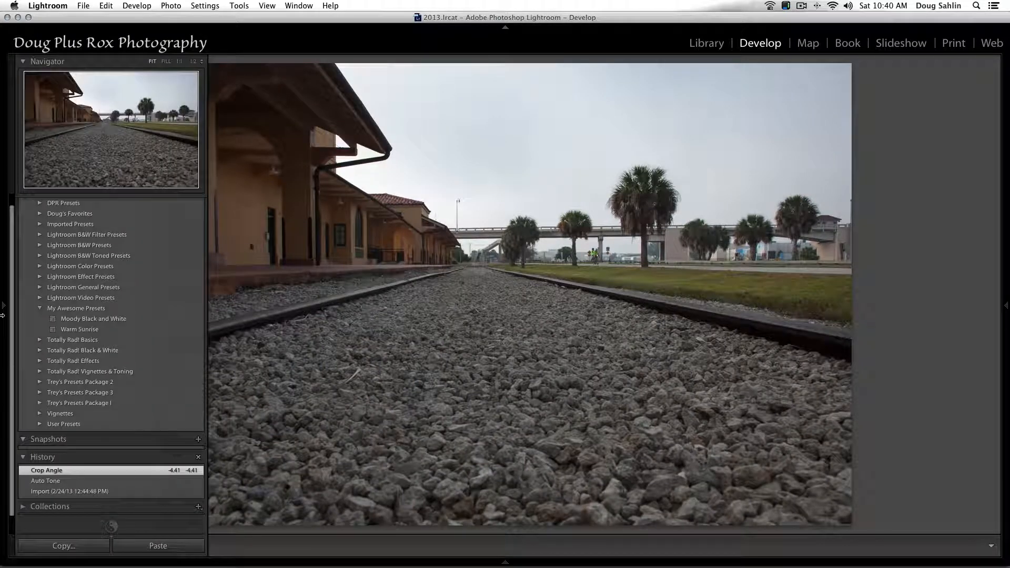
pyautogui.click(56, 482)
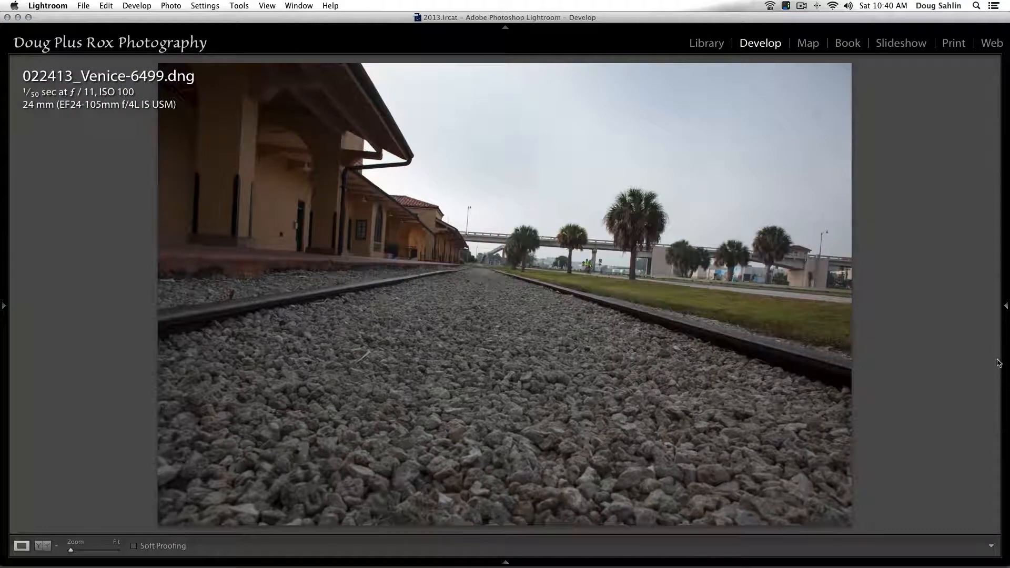
# Step: Level the railroad track photo with the Straighten tool, tracing along the bridge in the background, and apply the crop
pyautogui.moveTo(1006, 311)
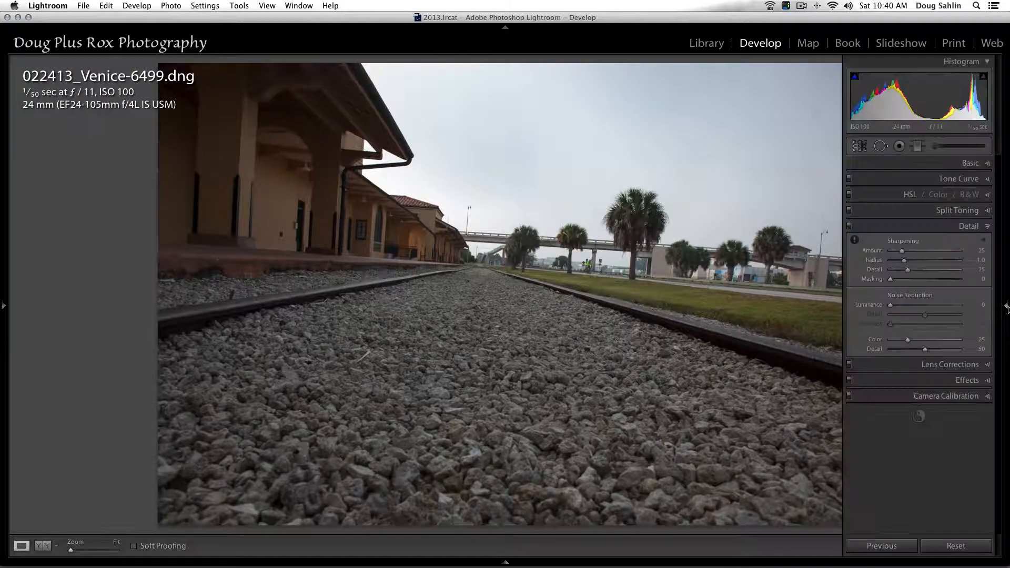
pyautogui.click(860, 146)
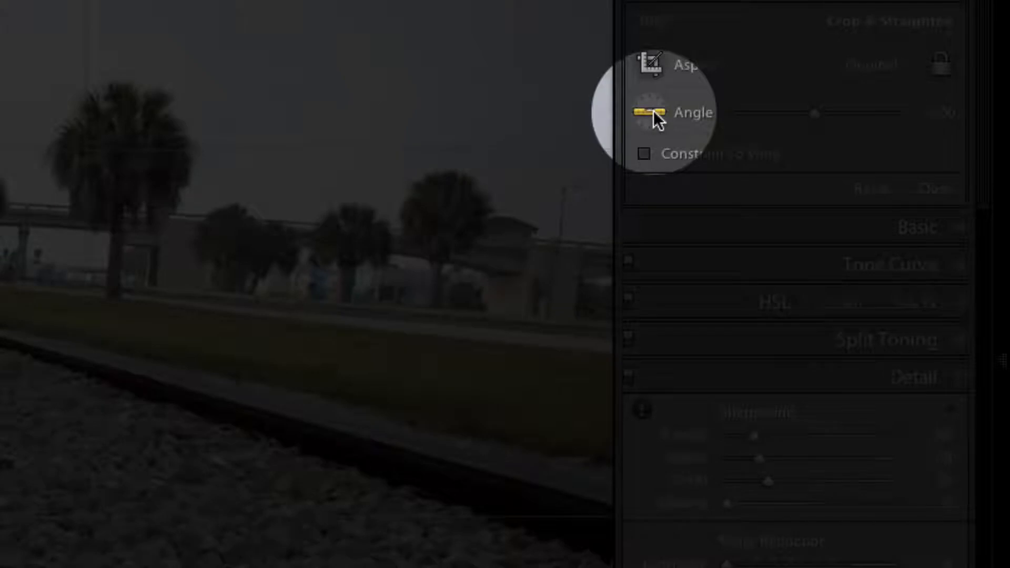
pyautogui.click(653, 111)
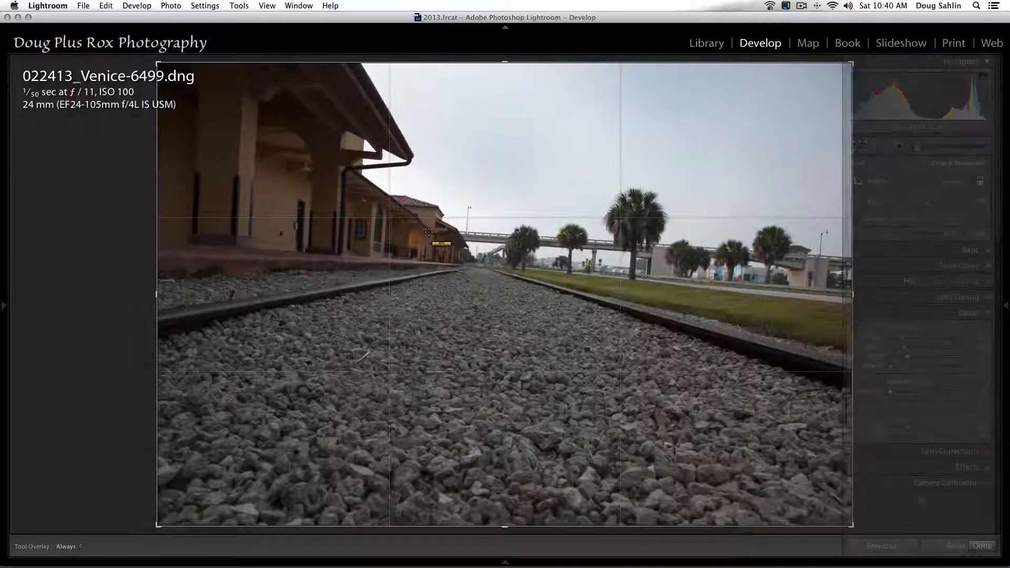
pyautogui.moveTo(465, 236); pyautogui.dragTo(550, 241)
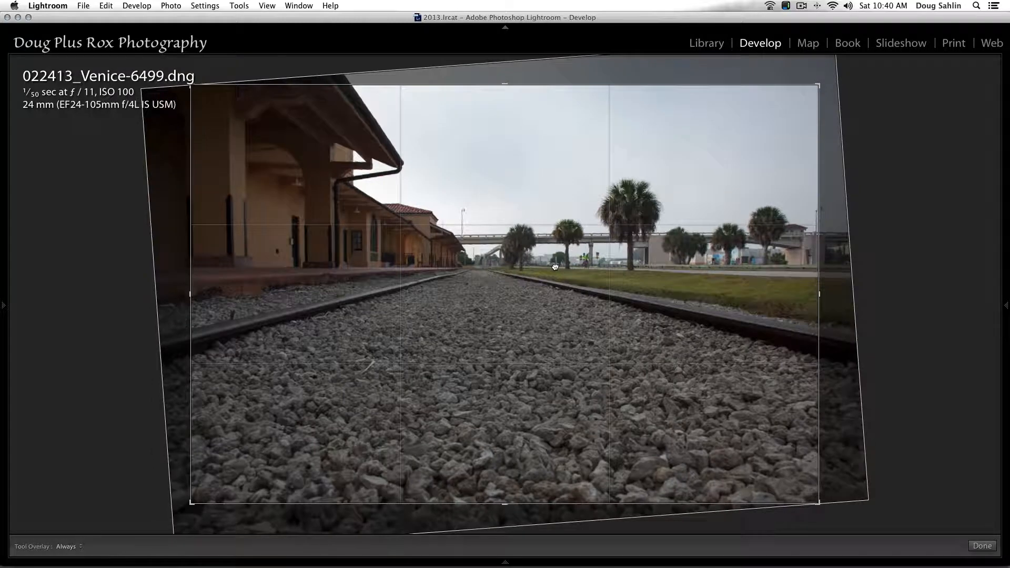
pyautogui.press('Return')
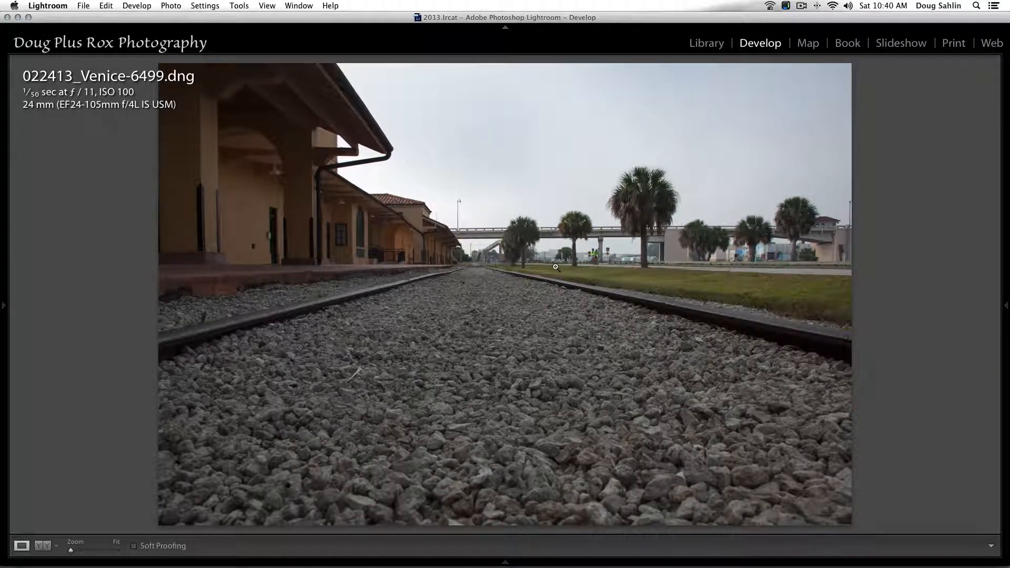
pyautogui.moveTo(1002, 316)
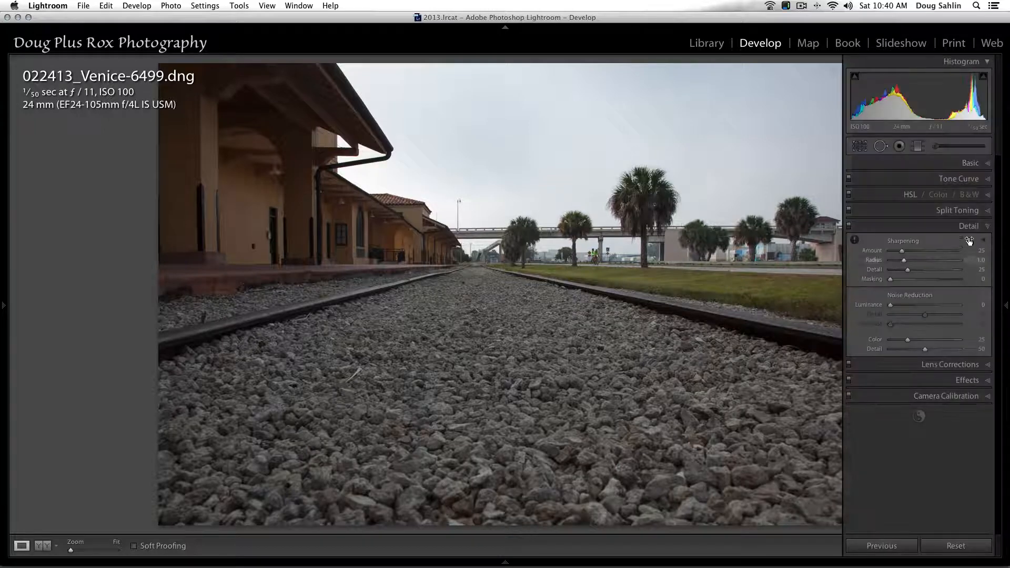
pyautogui.click(860, 147)
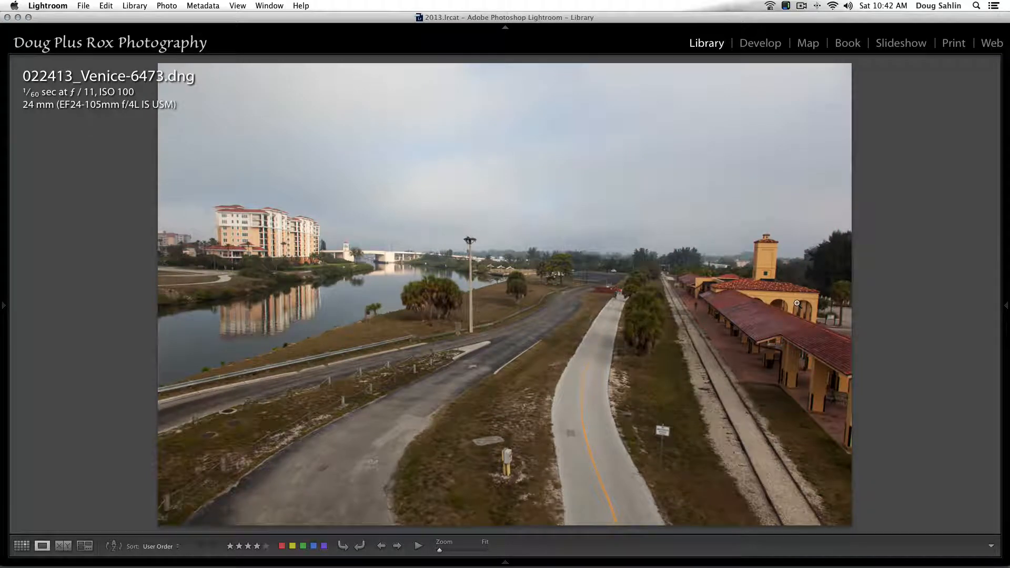
# Step: Open 022413_Venice-6473.dng in the Develop module and crop it tighter, framing the train station and right edge of the scene
pyautogui.moveTo(1006, 313)
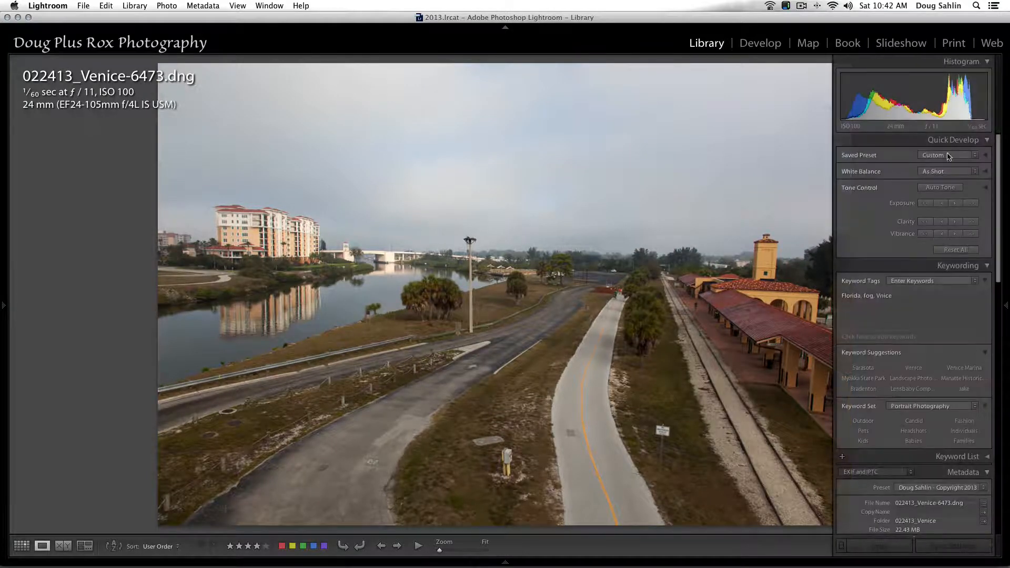
pyautogui.press('d')
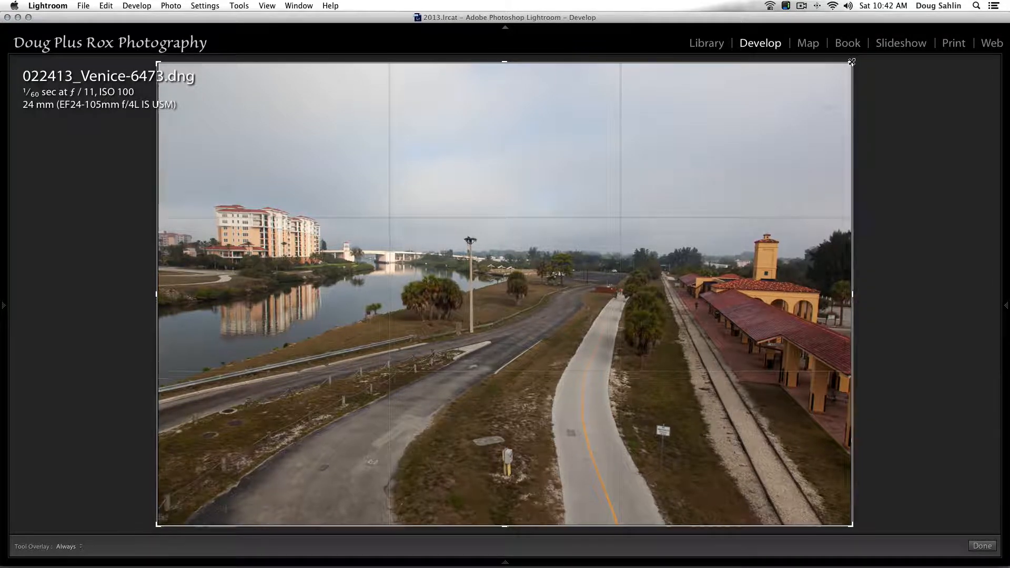
pyautogui.moveTo(853, 62); pyautogui.dragTo(806, 110)
pyautogui.moveTo(707, 182); pyautogui.dragTo(590, 188)
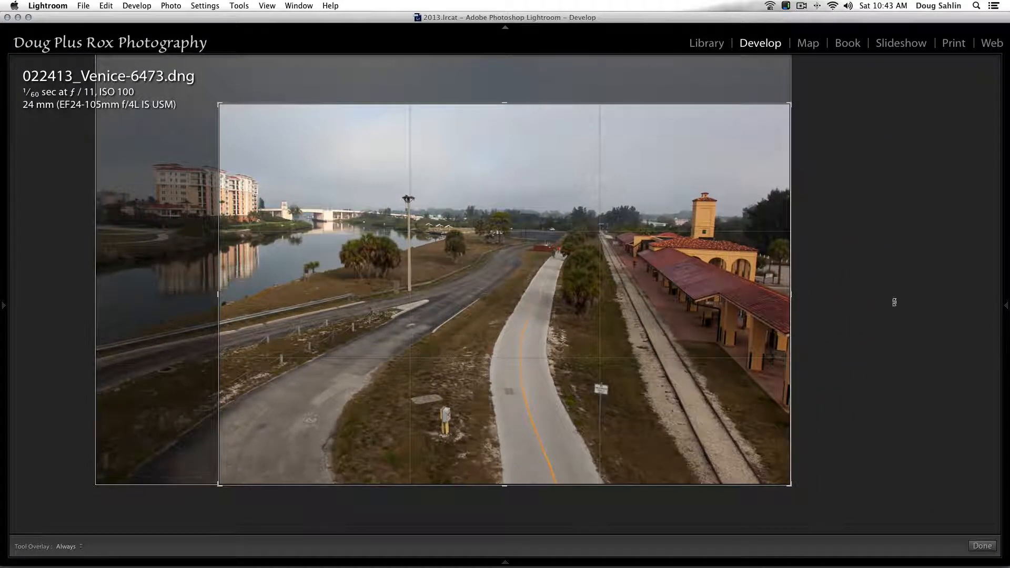
# Step: Set the crop aspect ratio to 1 x 1 and reposition the photo so the square frame reaches its right edge with the station
pyautogui.moveTo(1006, 308)
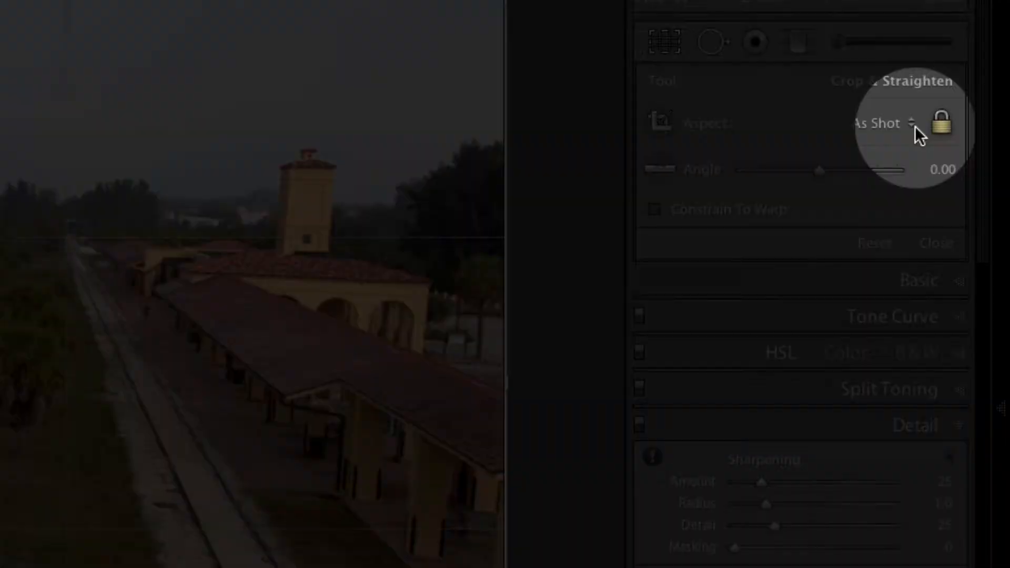
pyautogui.click(913, 125)
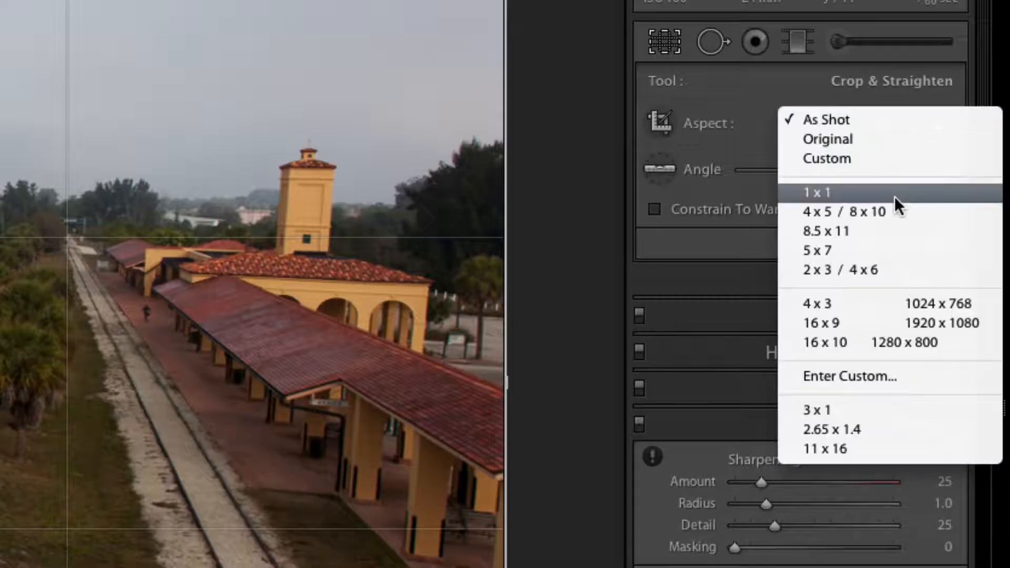
pyautogui.click(894, 197)
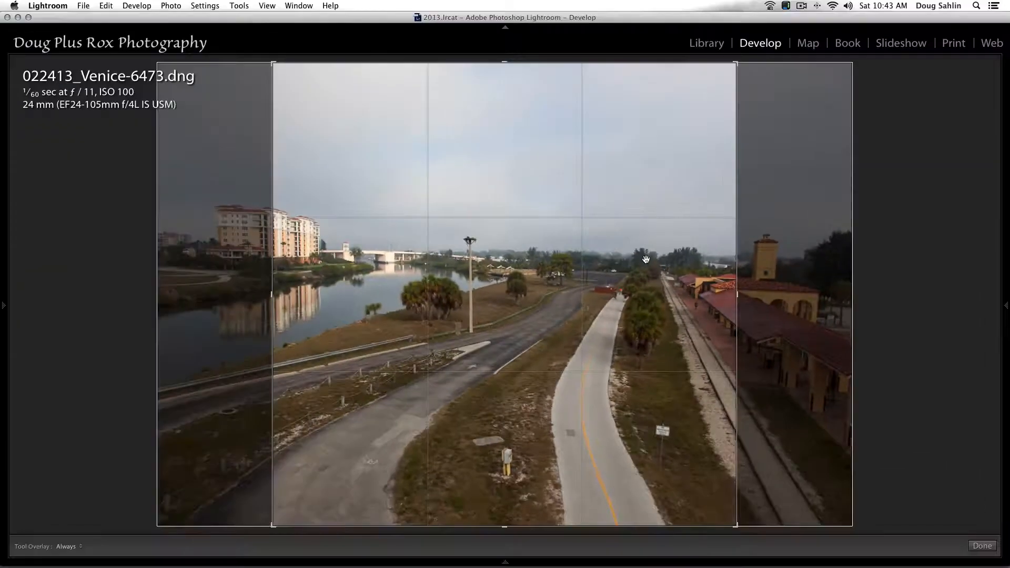
pyautogui.moveTo(646, 260); pyautogui.dragTo(499, 269)
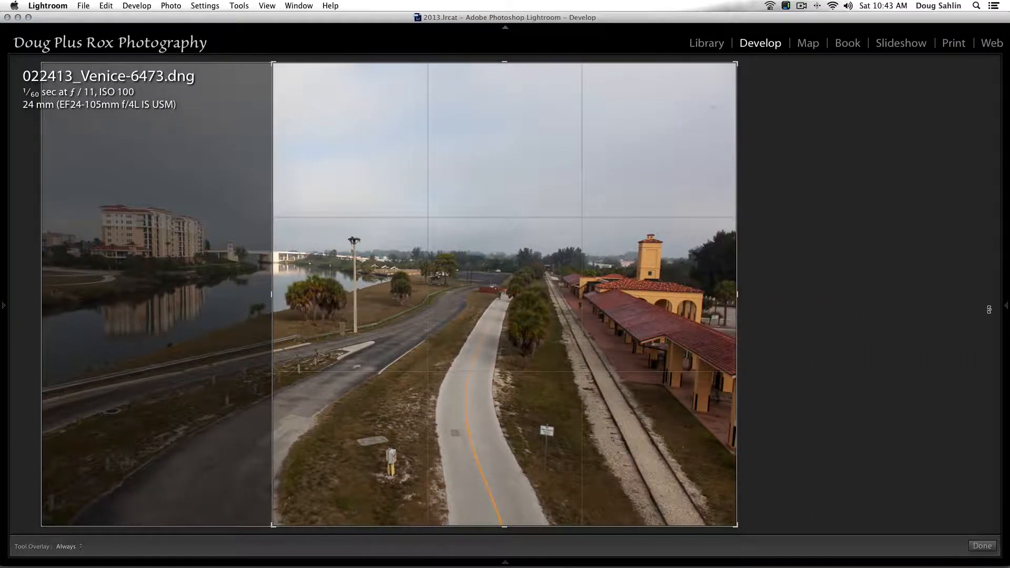
pyautogui.moveTo(1004, 303)
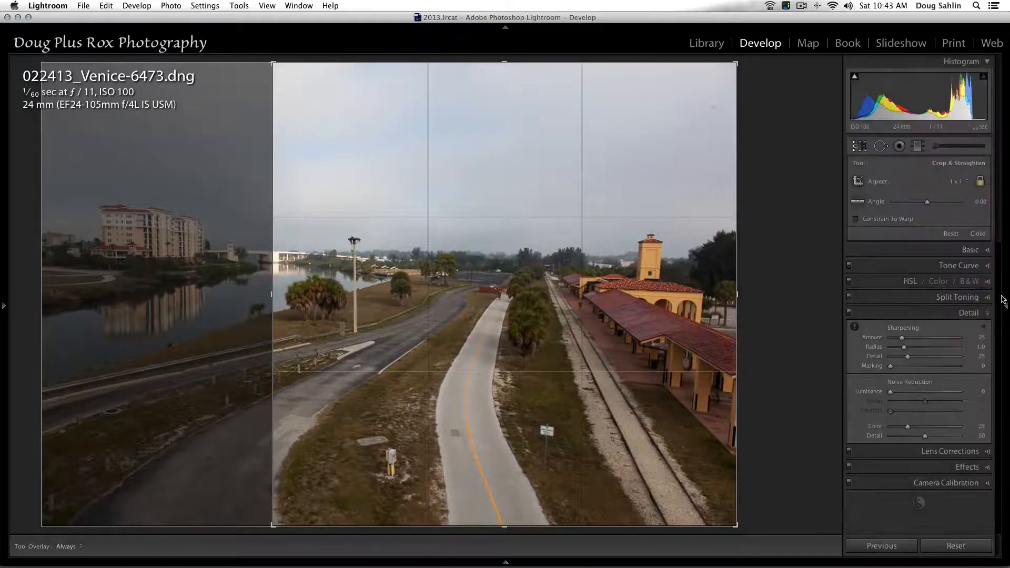
# Step: Set the crop aspect ratio to As Shot and shrink the landscape crop frame proportionally within the photo
pyautogui.click(969, 182)
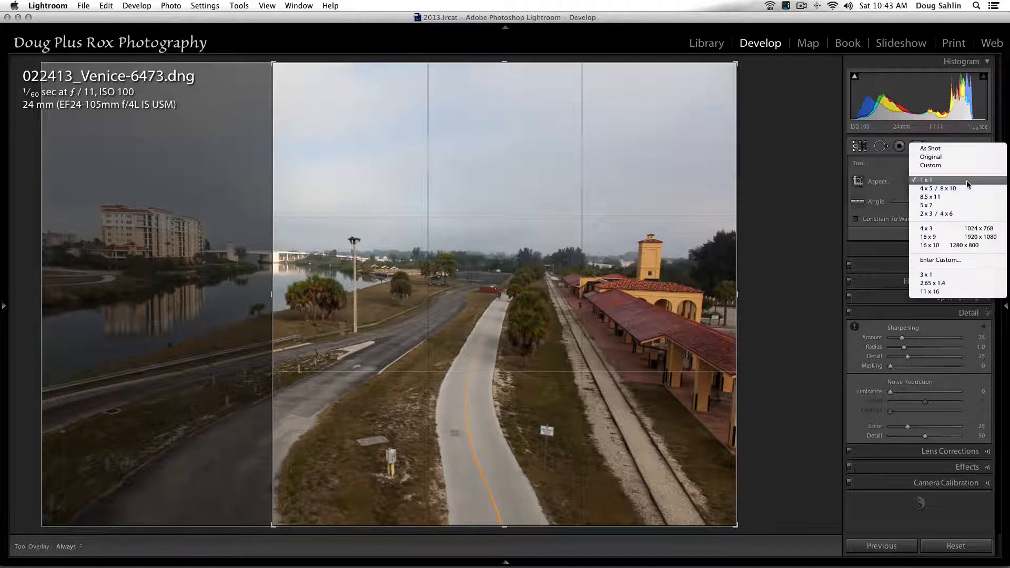
pyautogui.click(940, 150)
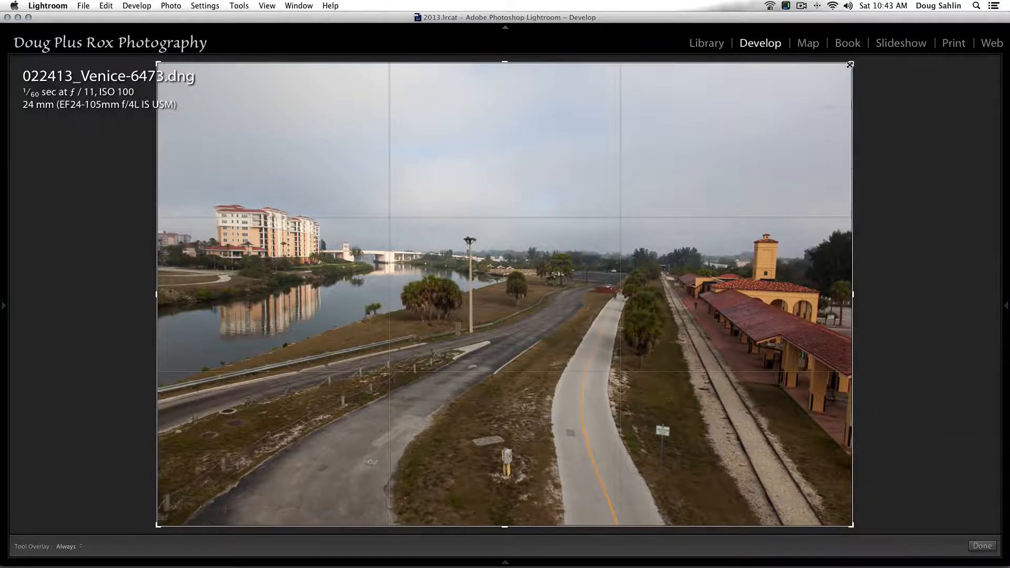
pyautogui.moveTo(851, 64); pyautogui.dragTo(804, 97)
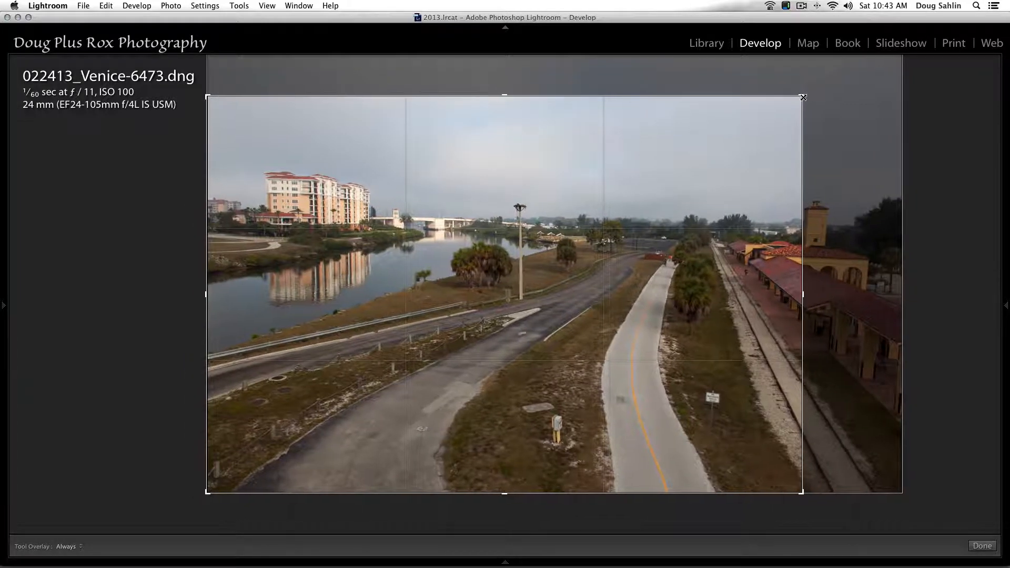
# Step: Switch the crop frame to portrait orientation, reposition the photo to frame the waterfront apartment building, and apply the crop
pyautogui.press('x')
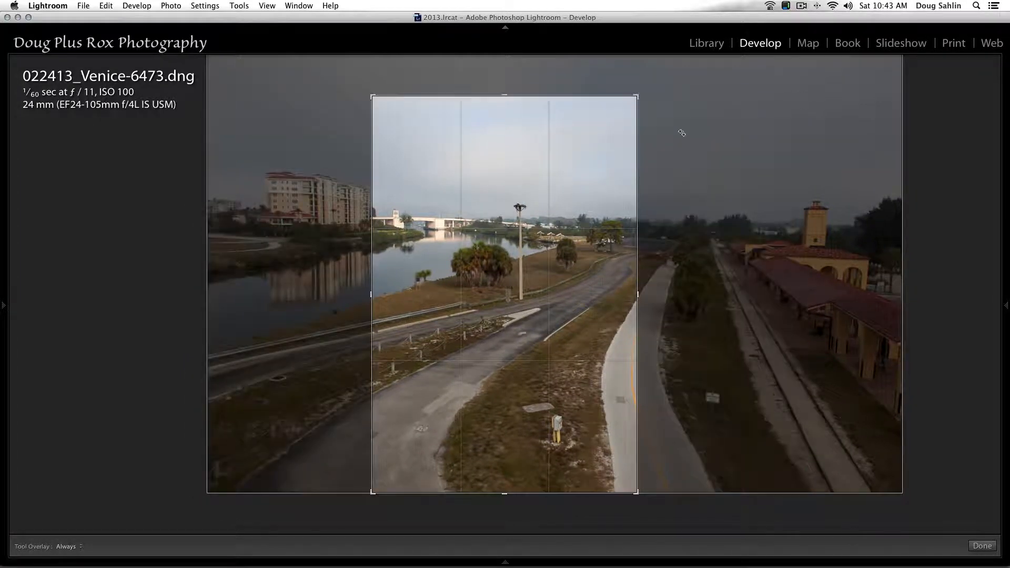
pyautogui.moveTo(580, 138); pyautogui.dragTo(772, 129)
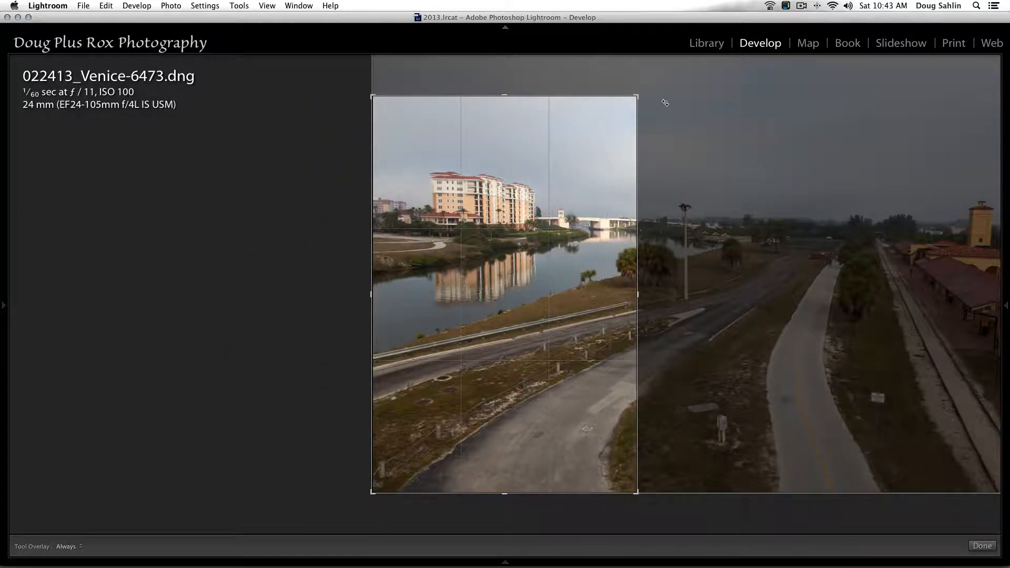
pyautogui.press('Return')
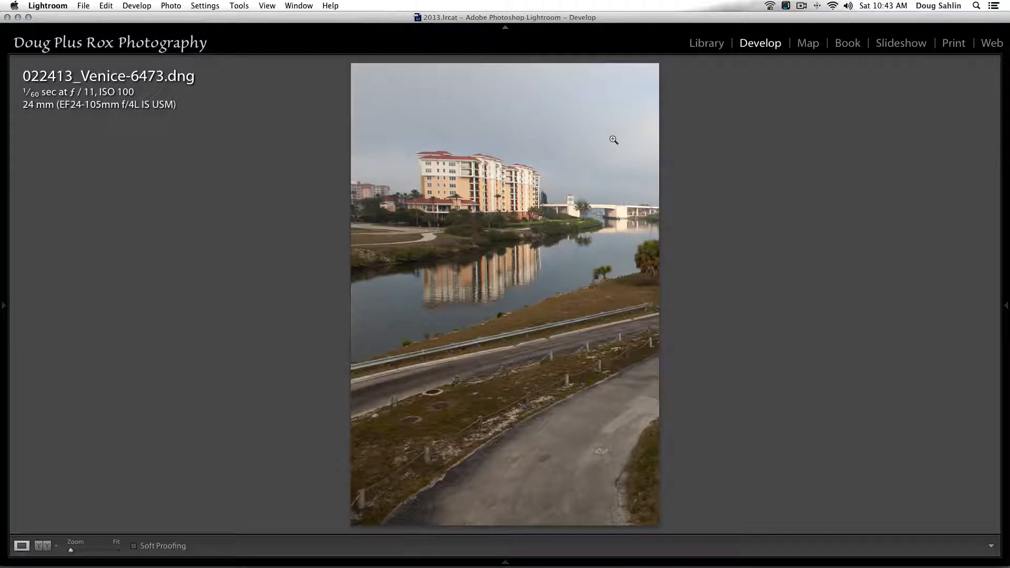
# Step: Reopen the crop overlay, enlarge the portrait frame slightly, and reposition the photo so the frame meets its left edge beside the apartment building
pyautogui.press('r')
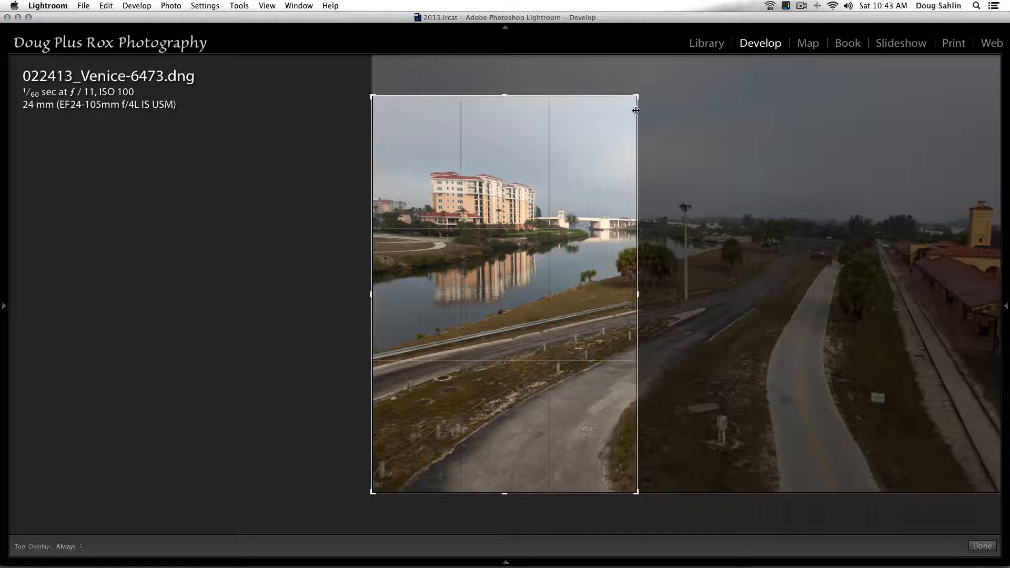
pyautogui.moveTo(608, 157); pyautogui.dragTo(552, 162)
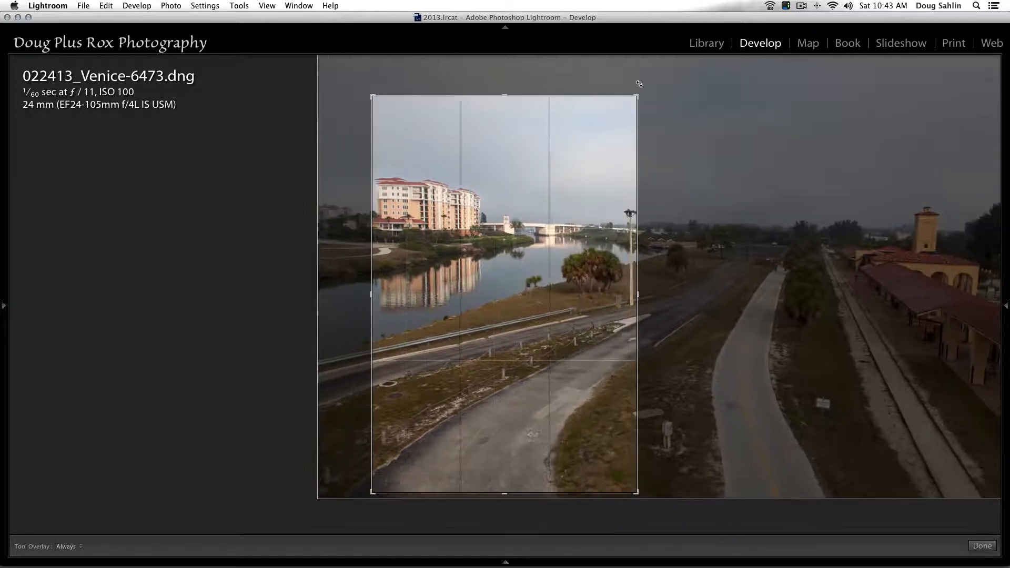
pyautogui.moveTo(638, 84); pyautogui.dragTo(670, 87)
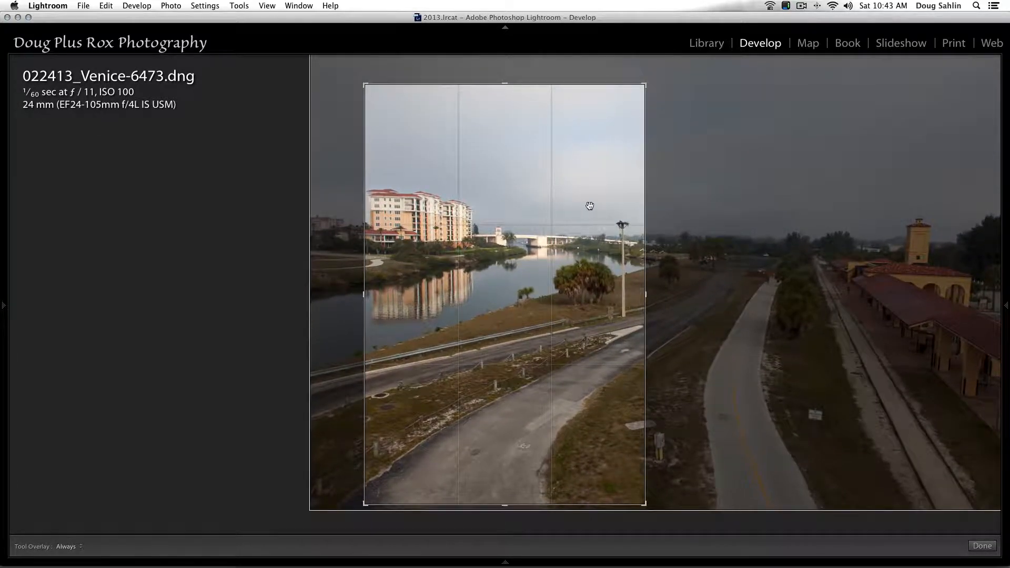
pyautogui.moveTo(589, 205); pyautogui.dragTo(645, 188)
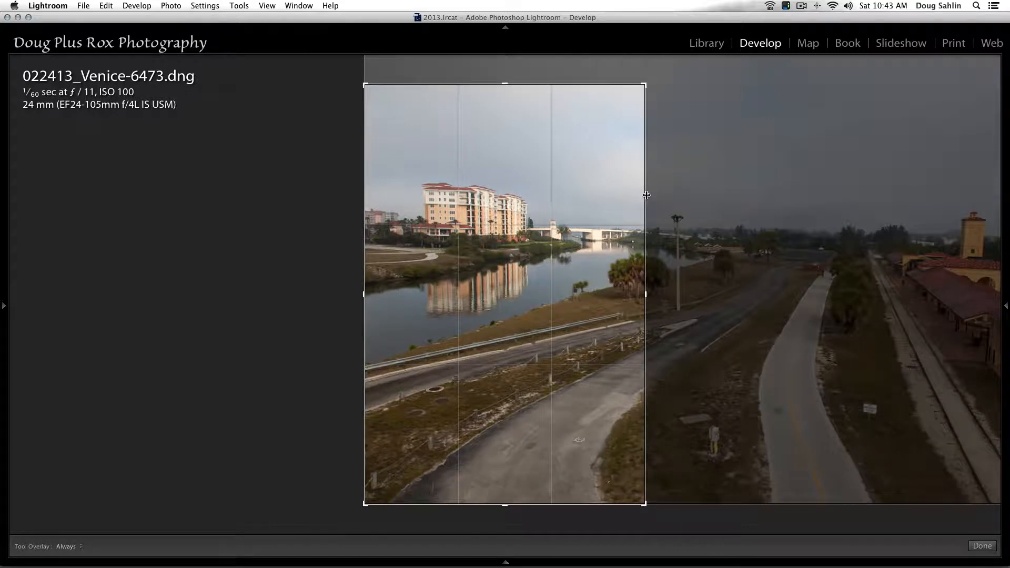
# Step: Apply a panoramic crop with a custom 3 x 1 aspect ratio, shifting the photo slightly up within the frame
pyautogui.moveTo(1006, 235)
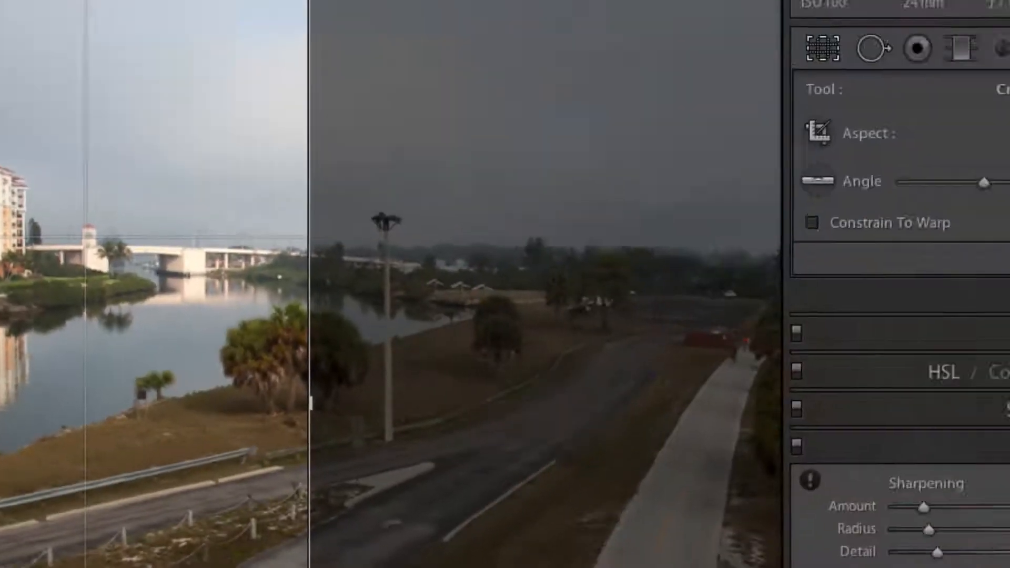
pyautogui.click(967, 184)
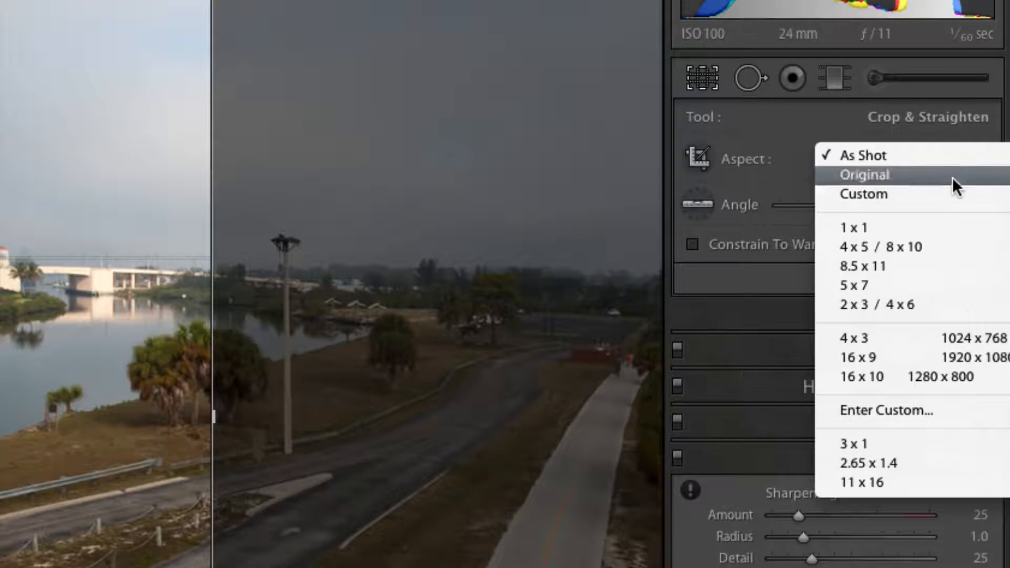
pyautogui.click(944, 406)
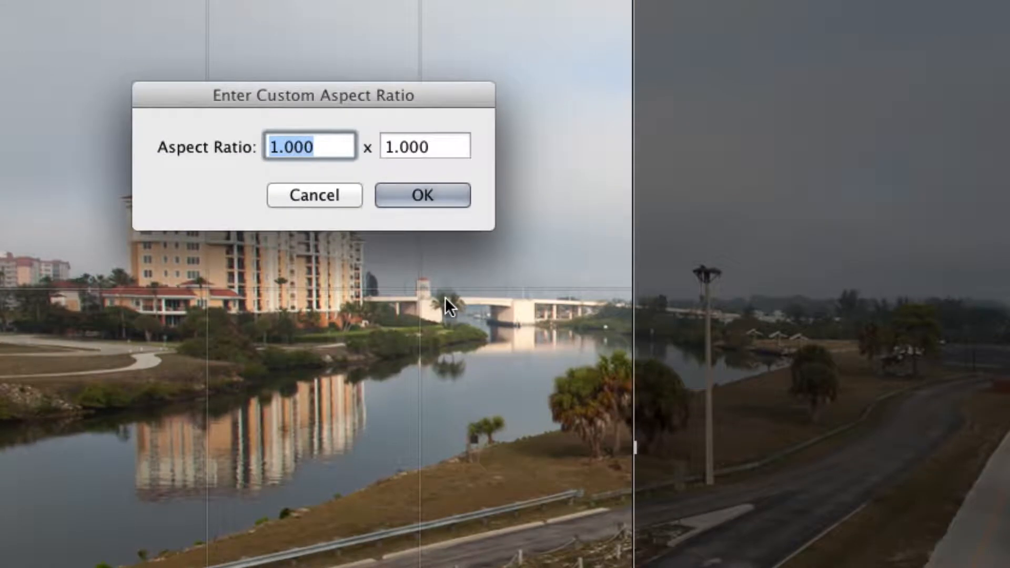
pyautogui.write('3')
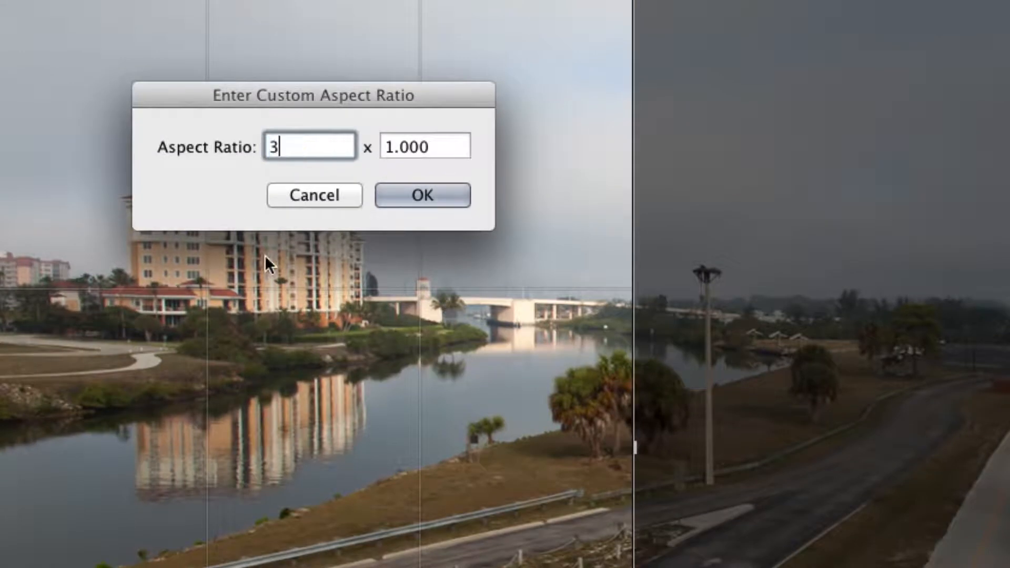
pyautogui.click(425, 192)
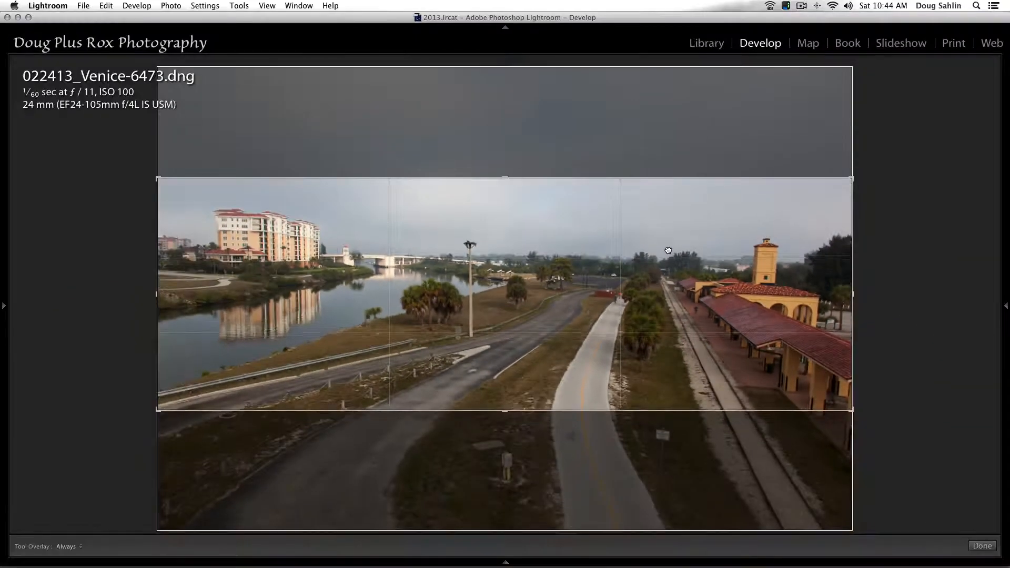
pyautogui.moveTo(669, 251)
pyautogui.mouseDown()
pyautogui.moveTo(673, 285)
pyautogui.moveTo(682, 213)
pyautogui.moveTo(683, 247)
pyautogui.mouseUp()
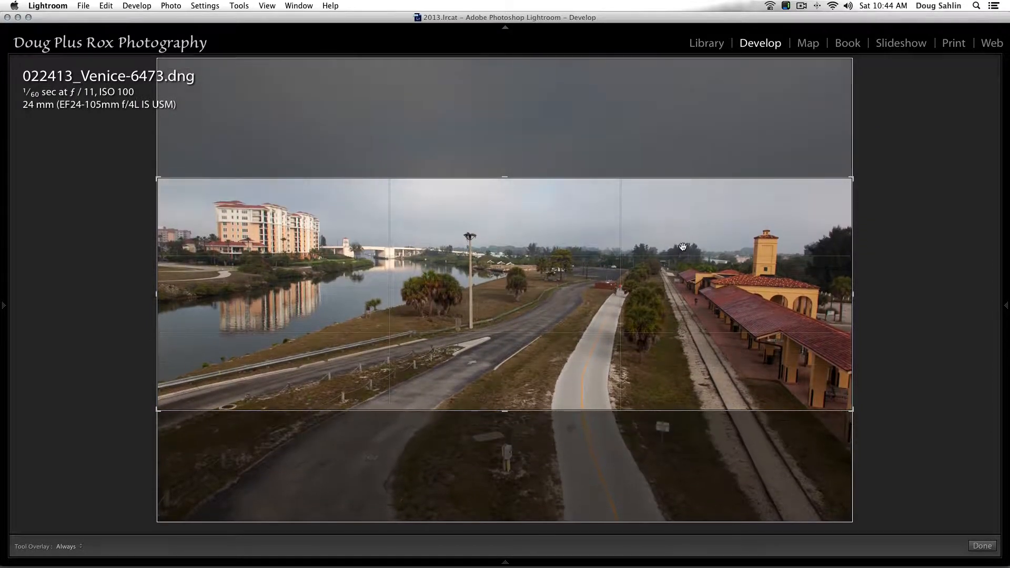
pyautogui.press('Return')
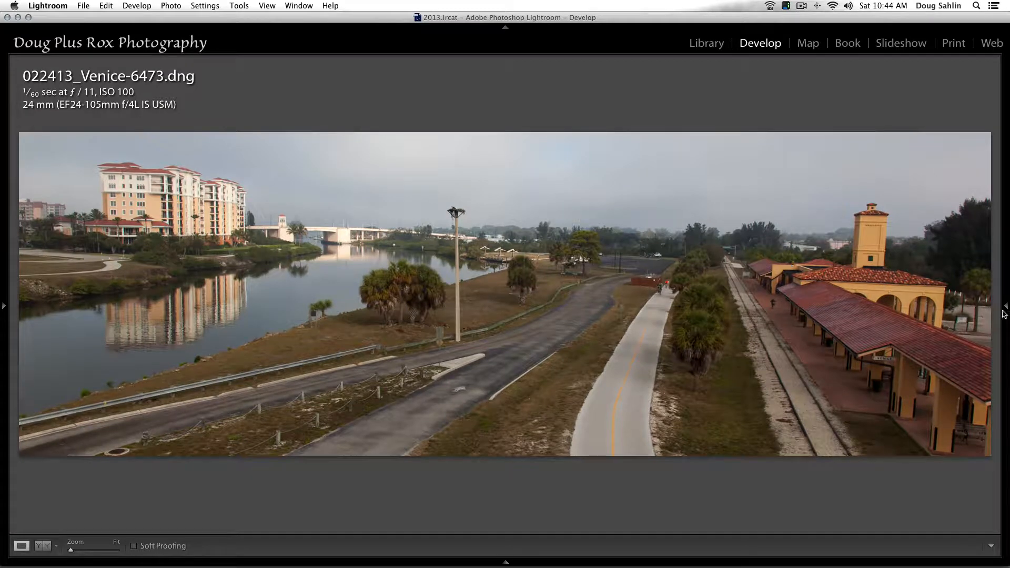
# Step: Reopen the crop overlay and check the stored custom aspect ratios, keeping 3 x 1 selected
pyautogui.moveTo(1005, 311)
pyautogui.click(868, 146)
pyautogui.click(969, 182)
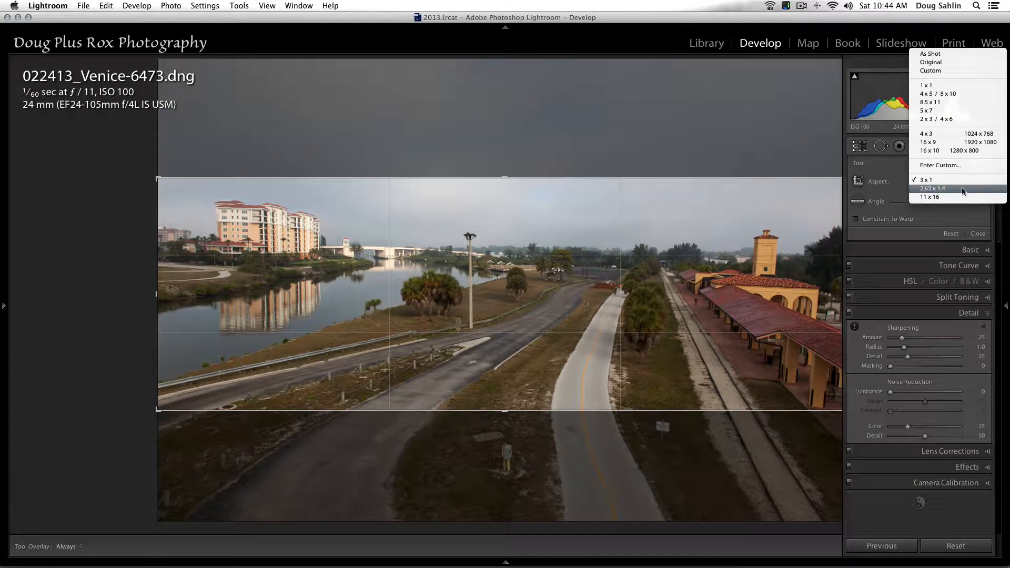
pyautogui.click(961, 181)
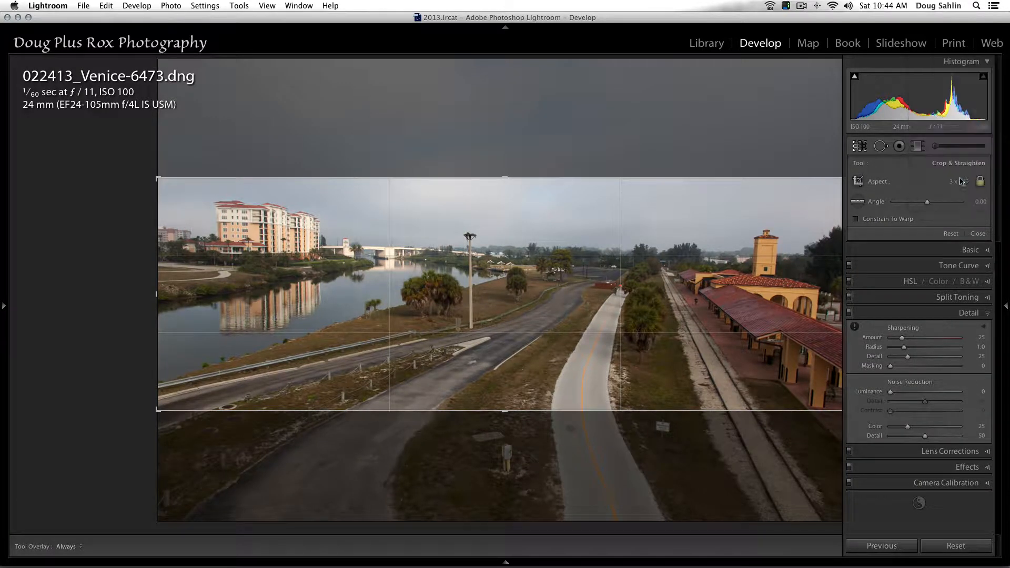